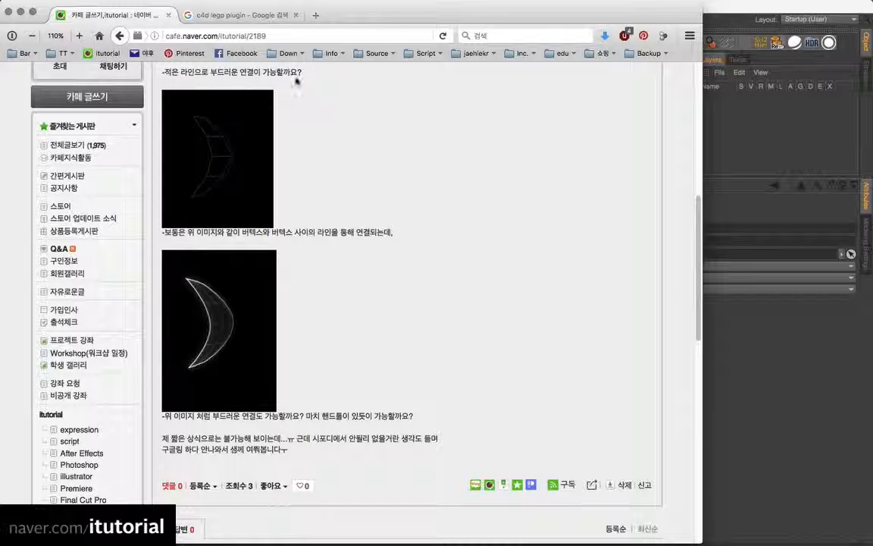
# Read the forum question about making smooth connections with few lines, and switch to Cinema 4D.
pyautogui.moveTo(303, 72); pyautogui.dragTo(168, 72)
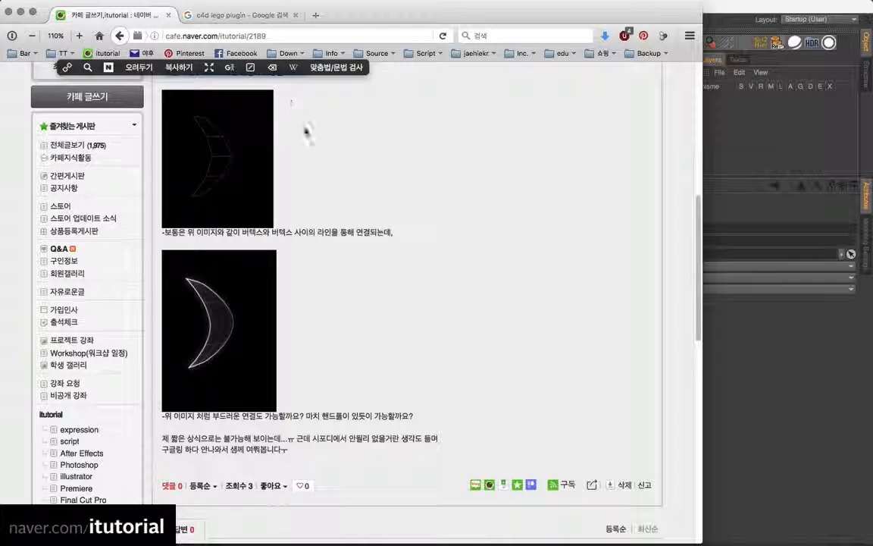
pyautogui.click(285, 141)
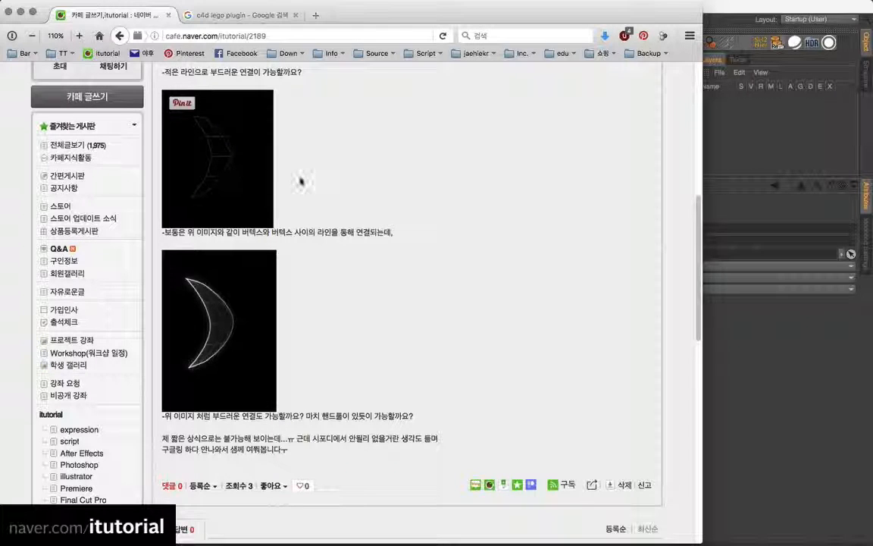
pyautogui.click(721, 153)
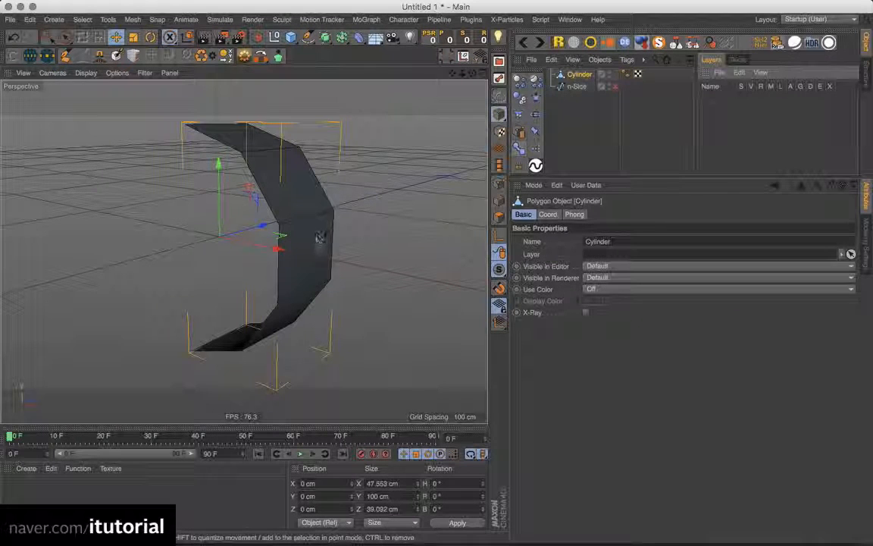
# Smooth the crescent-shaped Cylinder mesh by adding a Subdivision Surface and making the Cylinder its child.
pyautogui.keyDown('alt'); pyautogui.moveTo(313, 248); pyautogui.dragTo(330, 242); pyautogui.keyUp('alt')
pyautogui.keyDown('alt'); pyautogui.moveTo(330, 242); pyautogui.dragTo(318, 251, button='middle'); pyautogui.keyUp('alt')
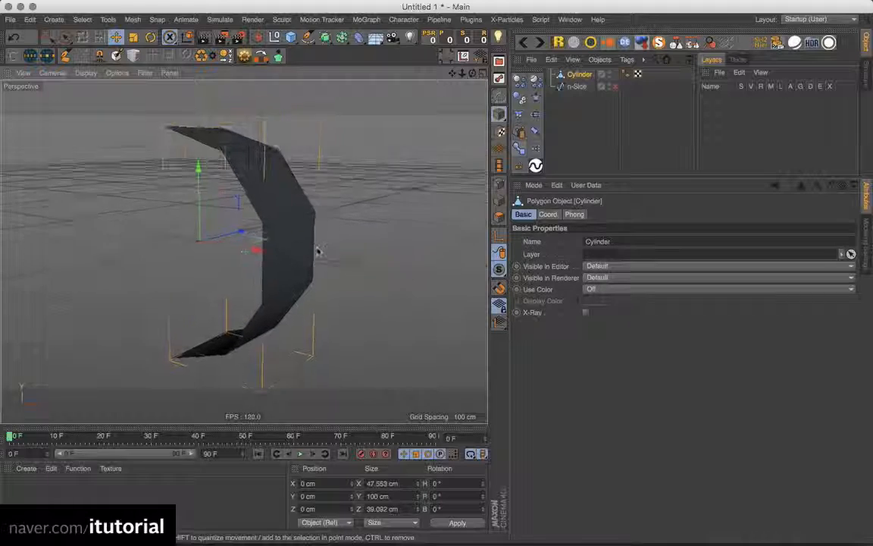
pyautogui.keyDown('alt'); pyautogui.moveTo(282, 213); pyautogui.dragTo(288, 240); pyautogui.keyUp('alt')
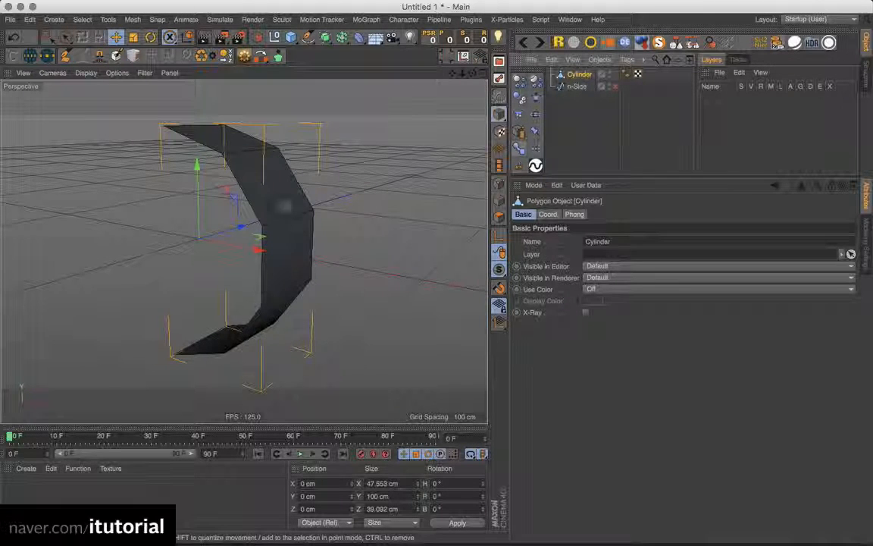
pyautogui.keyDown('alt'); pyautogui.moveTo(325, 38); pyautogui.dragTo(370, 54); pyautogui.keyUp('alt')
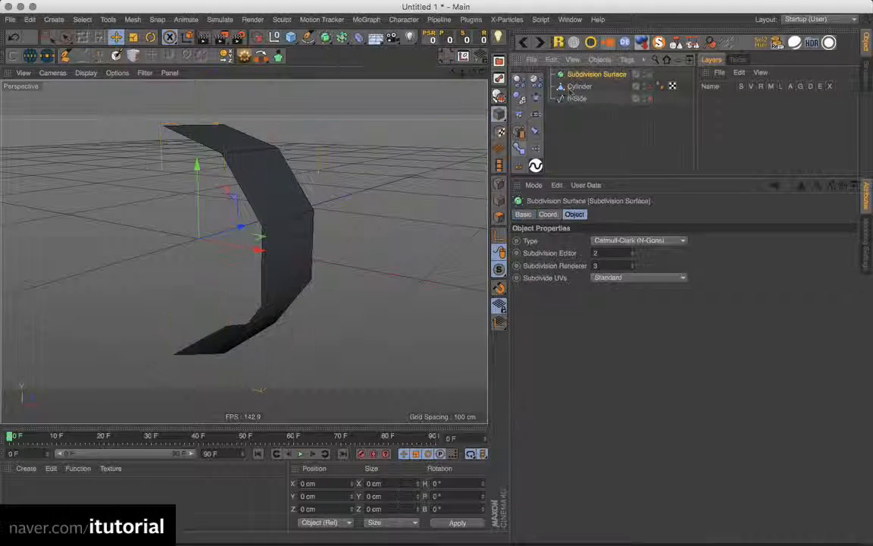
pyautogui.moveTo(586, 79); pyautogui.dragTo(583, 75)
pyautogui.click(578, 75)
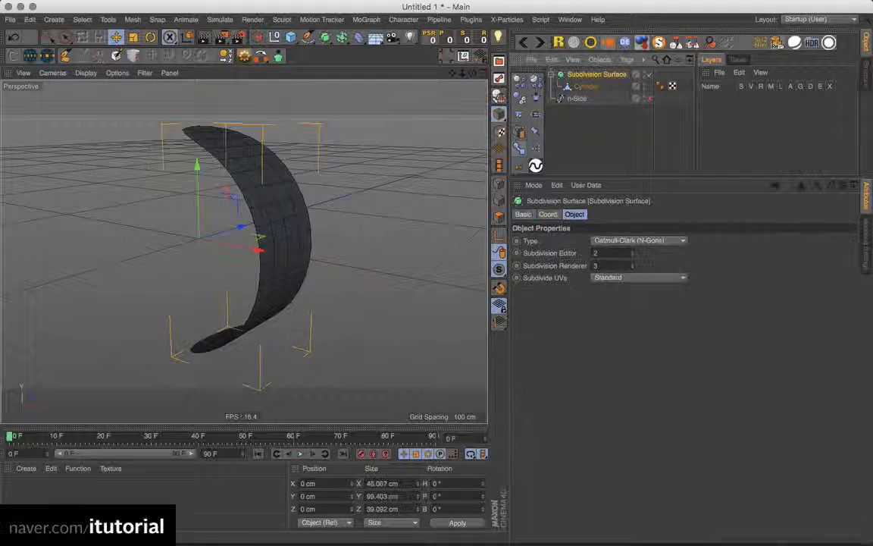
pyautogui.moveTo(285, 235)
pyautogui.keyDown('alt'); pyautogui.mouseDown()
pyautogui.moveTo(306, 221)
pyautogui.moveTo(292, 232)
pyautogui.mouseUp(); pyautogui.keyUp('alt')
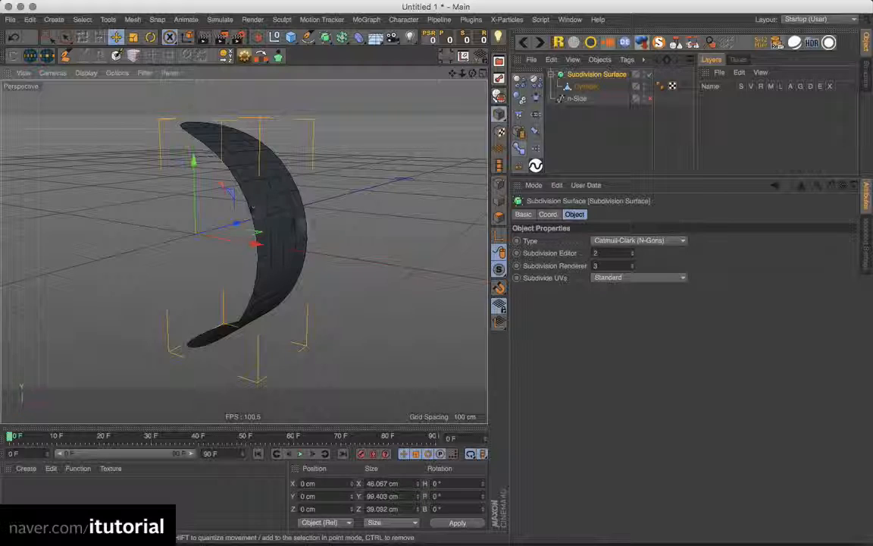
# Set the viewport display to Isoparms and compare the smoothed crescent with the reference images in the forum post.
pyautogui.press('super+Tab')
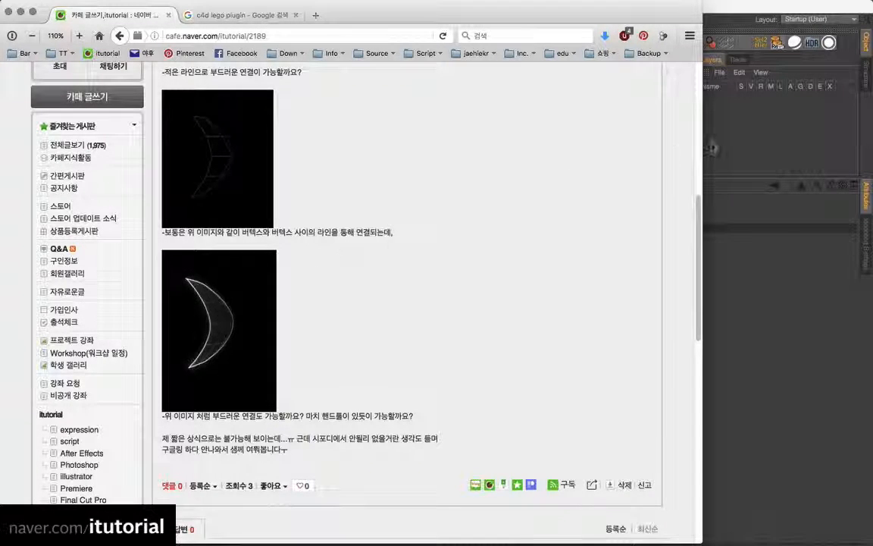
pyautogui.click(726, 142)
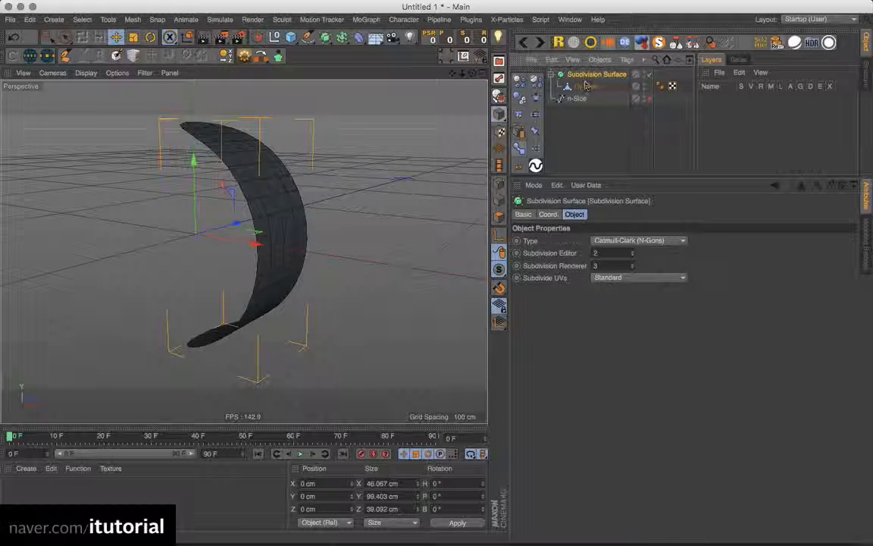
pyautogui.click(87, 75)
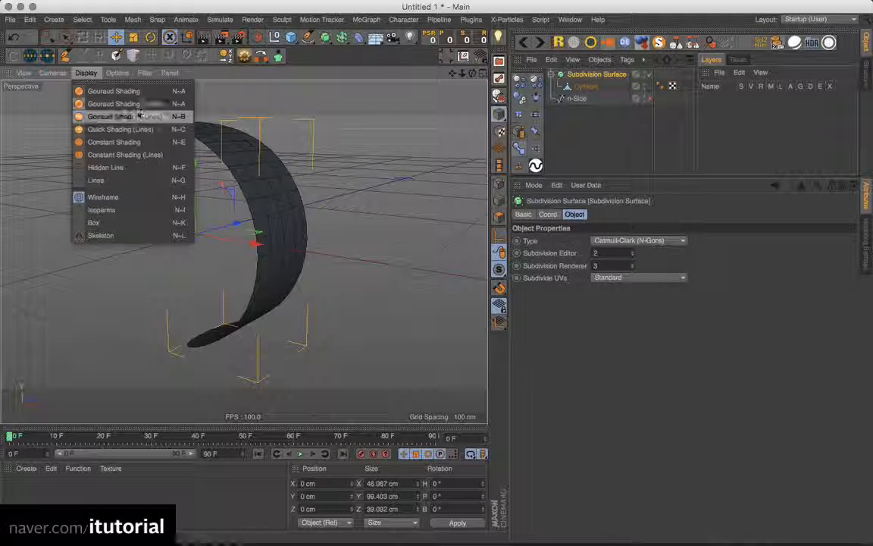
pyautogui.click(111, 216)
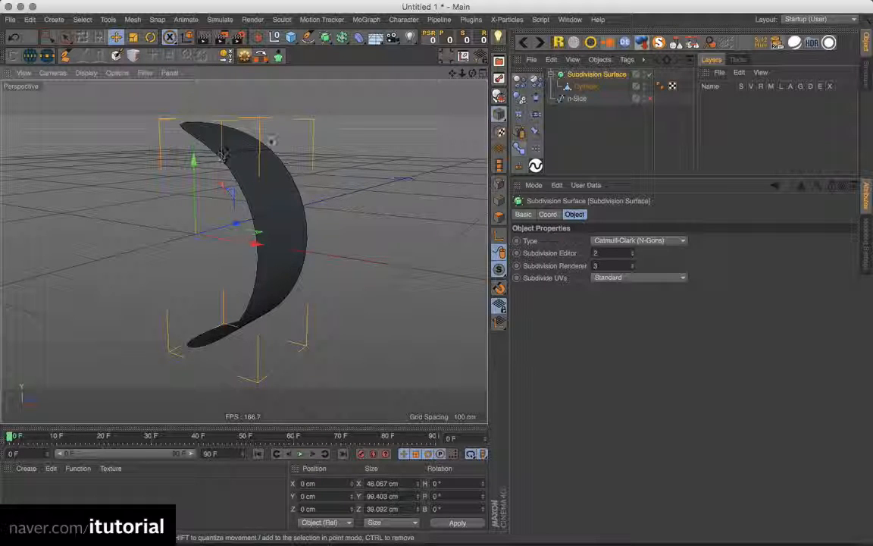
pyautogui.keyDown('alt'); pyautogui.moveTo(304, 227); pyautogui.dragTo(232, 176); pyautogui.keyUp('alt')
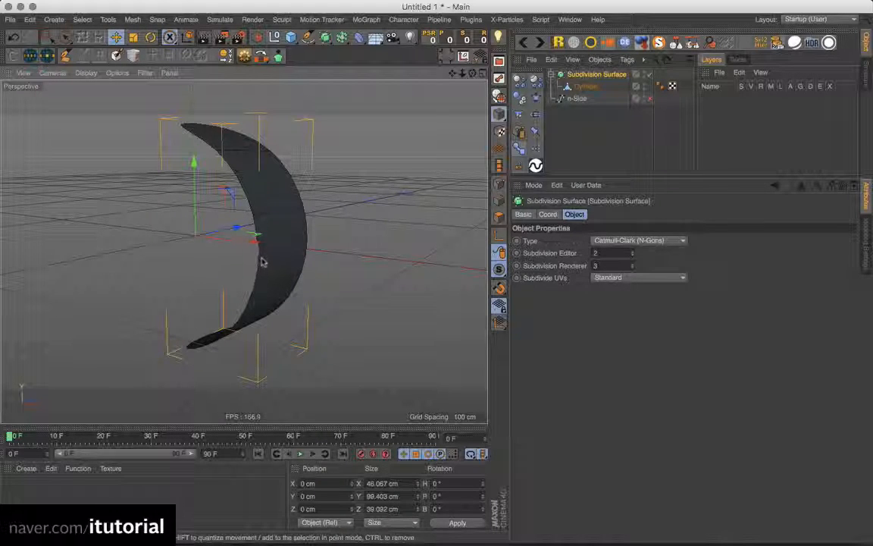
pyautogui.keyDown('alt'); pyautogui.moveTo(288, 238); pyautogui.dragTo(293, 242); pyautogui.keyUp('alt')
pyautogui.press('super+Tab')
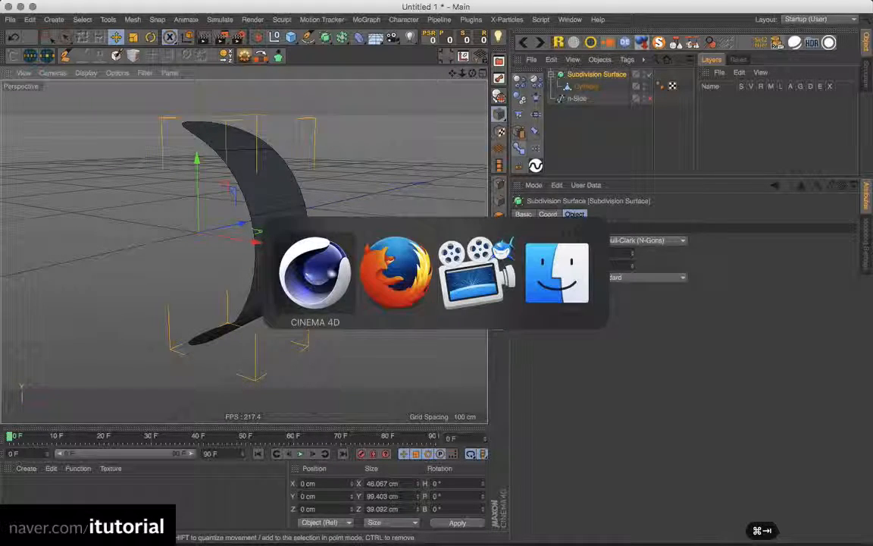
pyautogui.press('super+Tab')
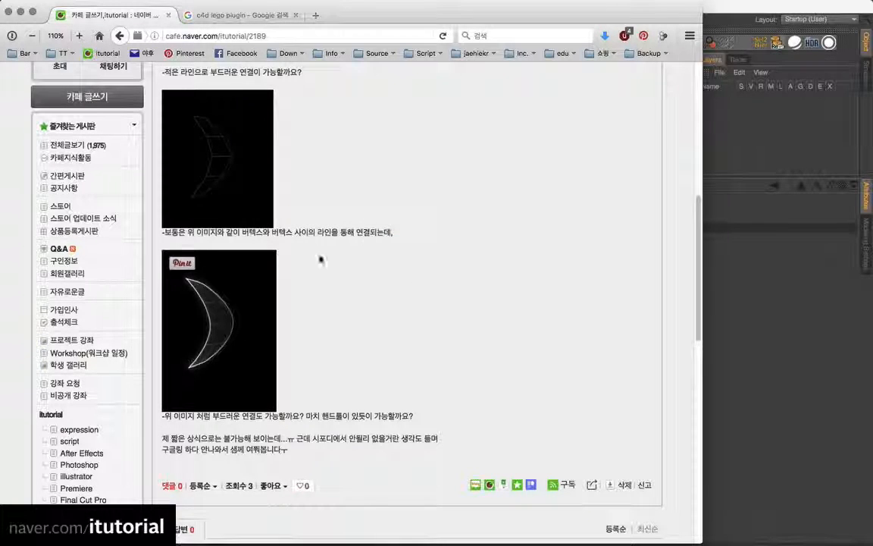
pyautogui.click(725, 127)
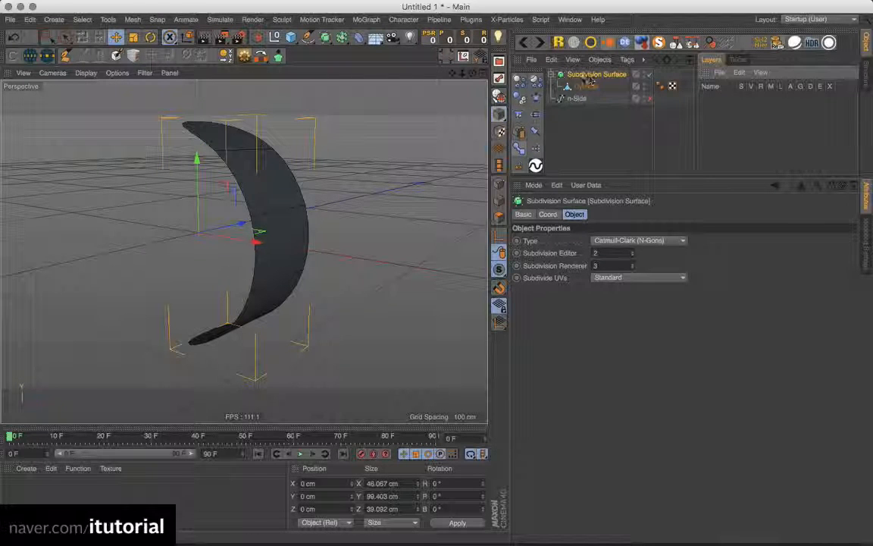
# Disable the Subdivision Surface and hide the Cylinder object.
pyautogui.press('q')
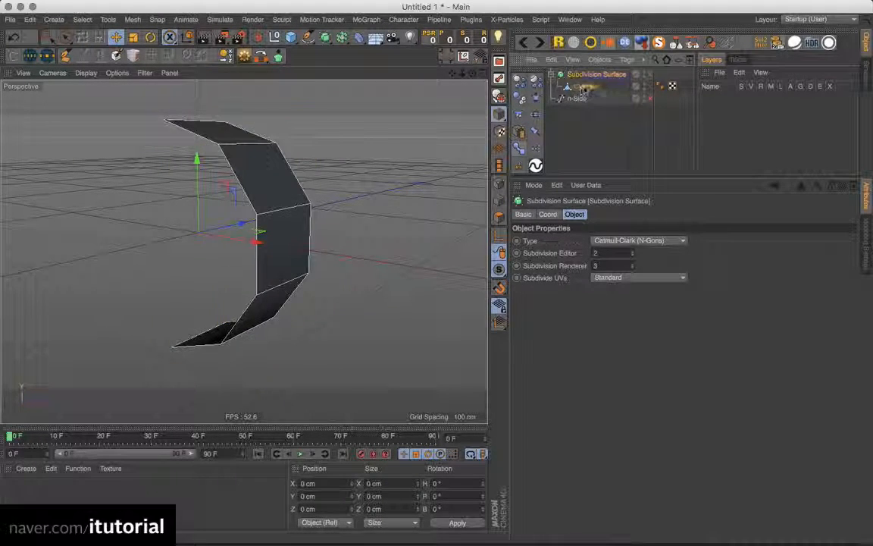
pyautogui.click(582, 88)
pyautogui.click(645, 84)
pyautogui.click(646, 84)
pyautogui.click(583, 110)
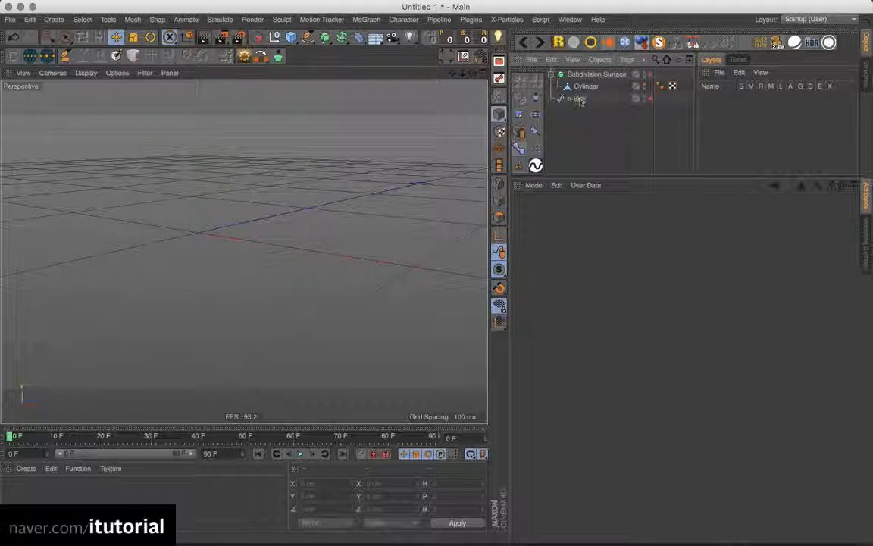
# Enable the n-Side spline and bring its open curve into view.
pyautogui.click(578, 98)
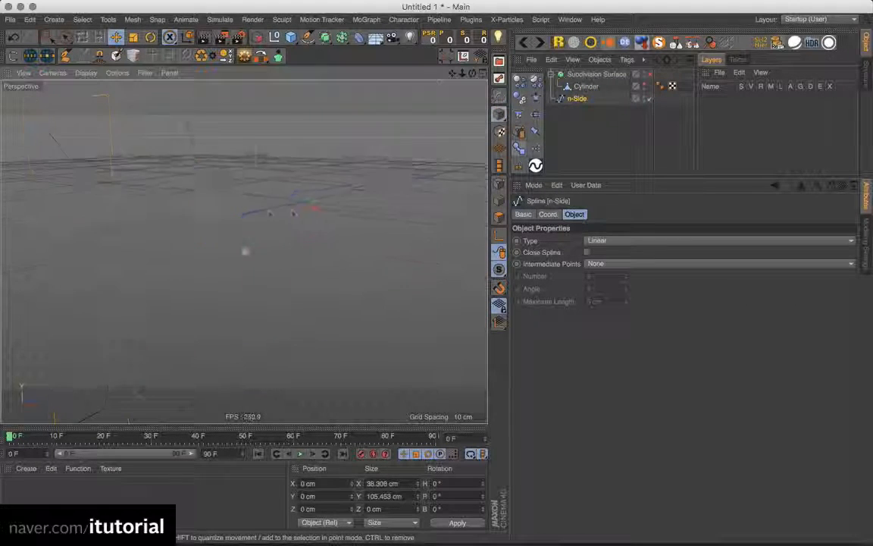
pyautogui.keyDown('alt'); pyautogui.moveTo(295, 213); pyautogui.dragTo(284, 236, button='right'); pyautogui.keyUp('alt')
pyautogui.moveTo(284, 236)
pyautogui.keyDown('alt'); pyautogui.mouseDown()
pyautogui.moveTo(280, 245)
pyautogui.moveTo(298, 248)
pyautogui.moveTo(296, 229)
pyautogui.moveTo(316, 218)
pyautogui.moveTo(317, 228)
pyautogui.moveTo(300, 241)
pyautogui.mouseUp(); pyautogui.keyUp('alt')
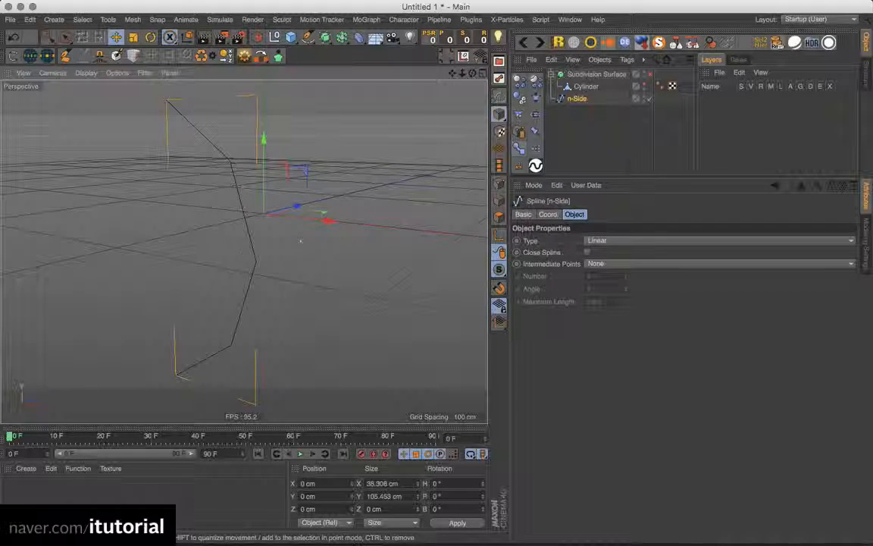
# Add an Extrude object with the n-Side spline as its child and set its Z movement to 37 cm.
pyautogui.moveTo(325, 38); pyautogui.dragTo(462, 53)
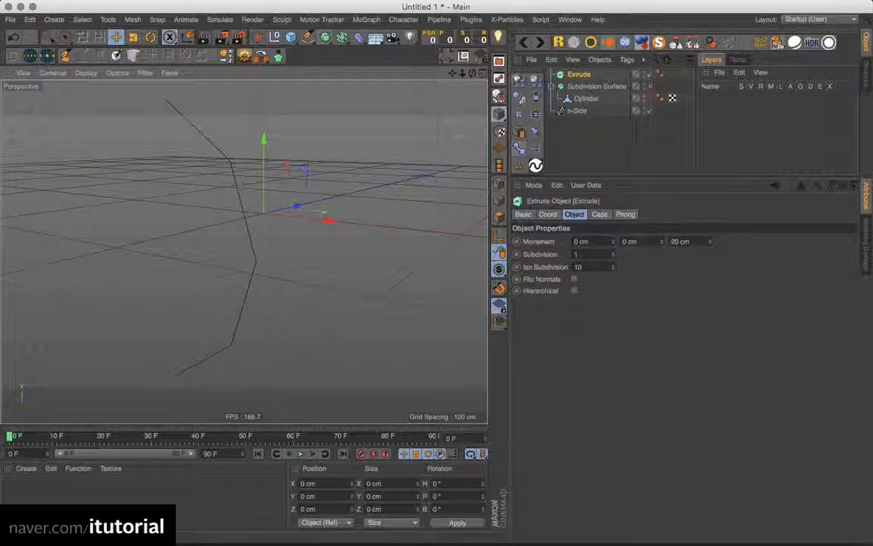
pyautogui.moveTo(578, 74); pyautogui.dragTo(579, 112)
pyautogui.click(580, 98)
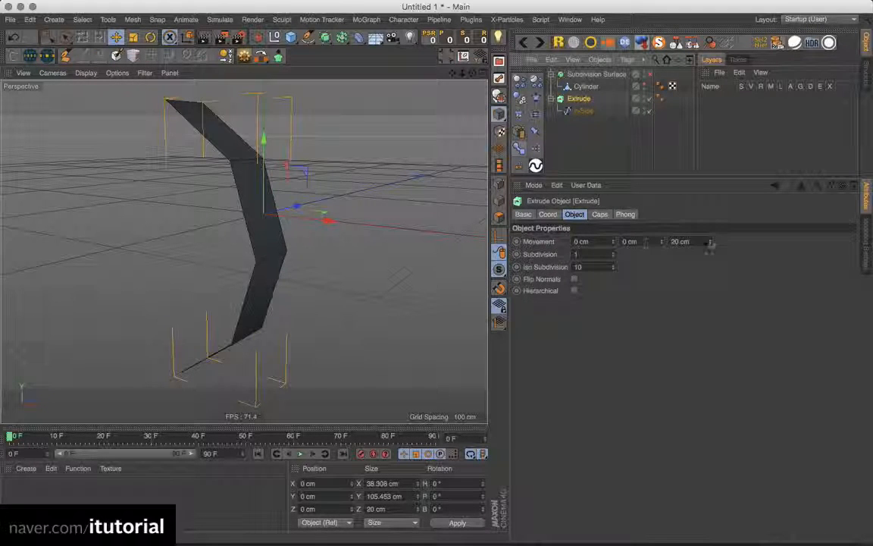
pyautogui.moveTo(711, 243); pyautogui.dragTo(710, 229)
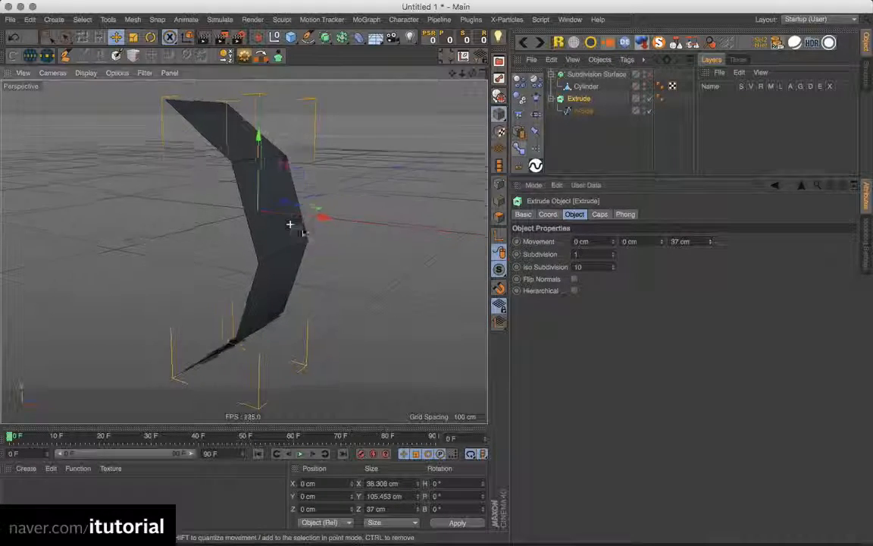
pyautogui.keyDown('alt'); pyautogui.moveTo(304, 232); pyautogui.dragTo(371, 234); pyautogui.keyUp('alt')
# Select all points of the n-Side spline in point mode.
pyautogui.click(583, 111)
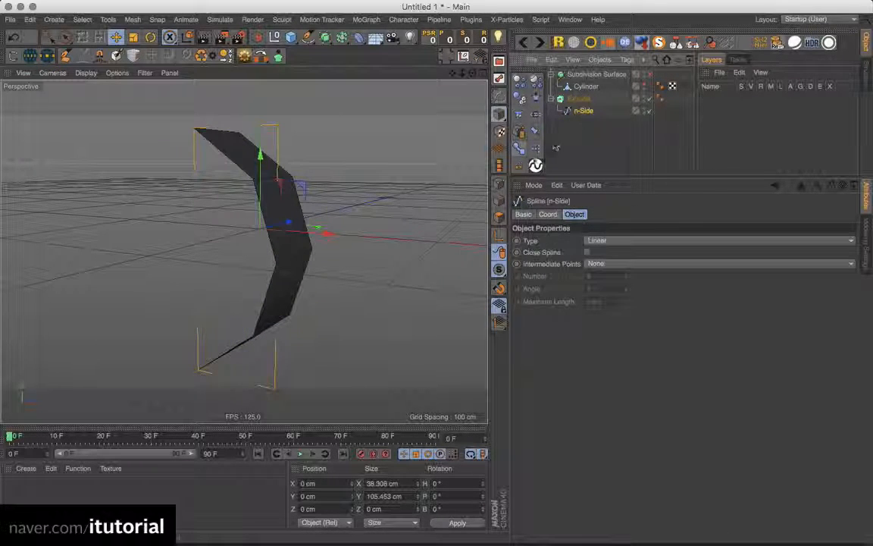
pyautogui.click(499, 184)
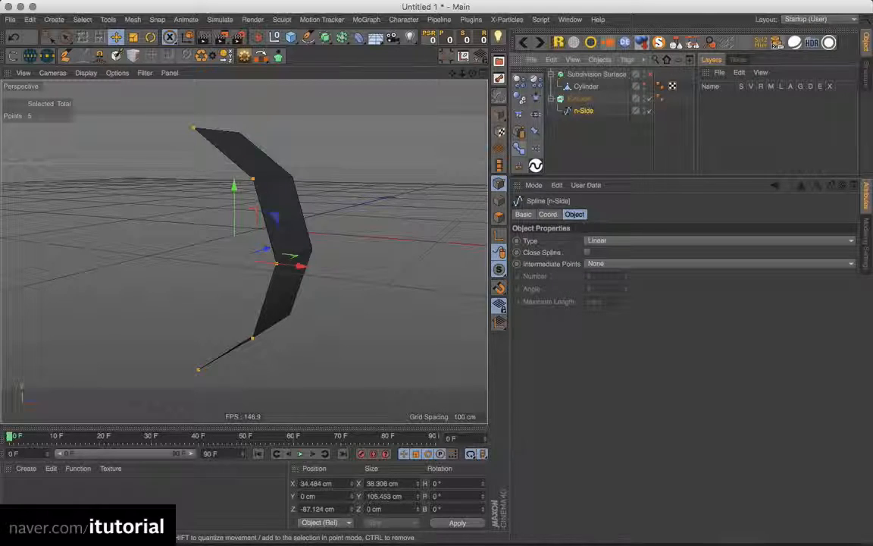
pyautogui.keyDown('alt'); pyautogui.moveTo(321, 235); pyautogui.dragTo(324, 181); pyautogui.keyUp('alt')
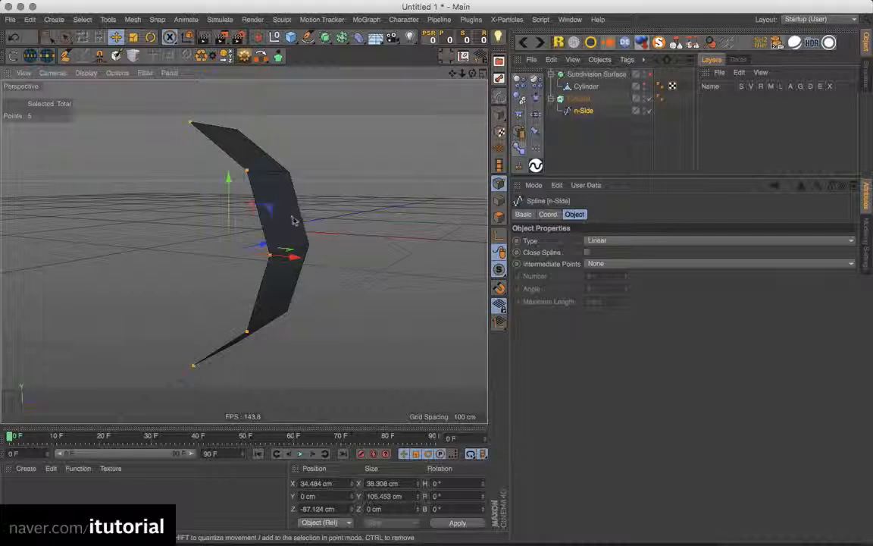
pyautogui.keyDown('alt'); pyautogui.moveTo(293, 217); pyautogui.dragTo(322, 189); pyautogui.keyUp('alt')
pyautogui.hotkey('ctrl', 'a')
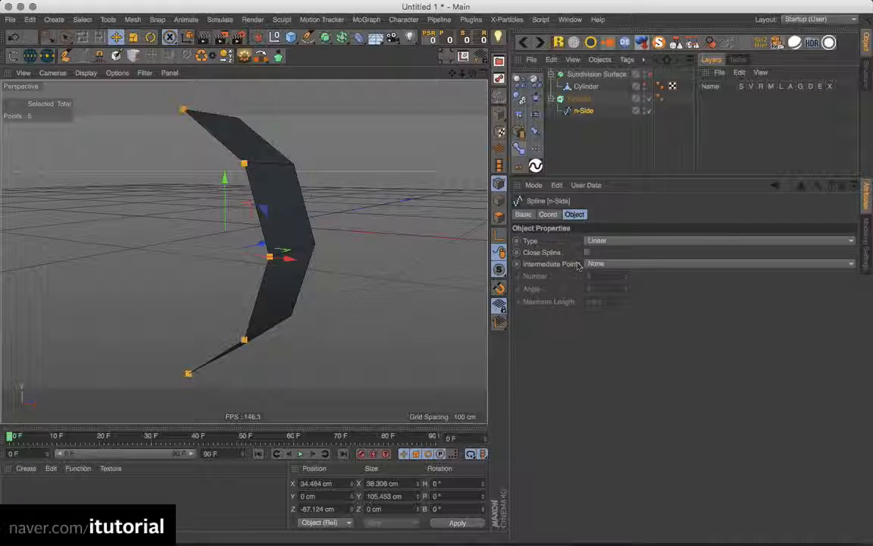
# Try the n-Side spline's intermediate points as Uniform with a number of 17, and as Adaptive with a different angle.
pyautogui.click(643, 265)
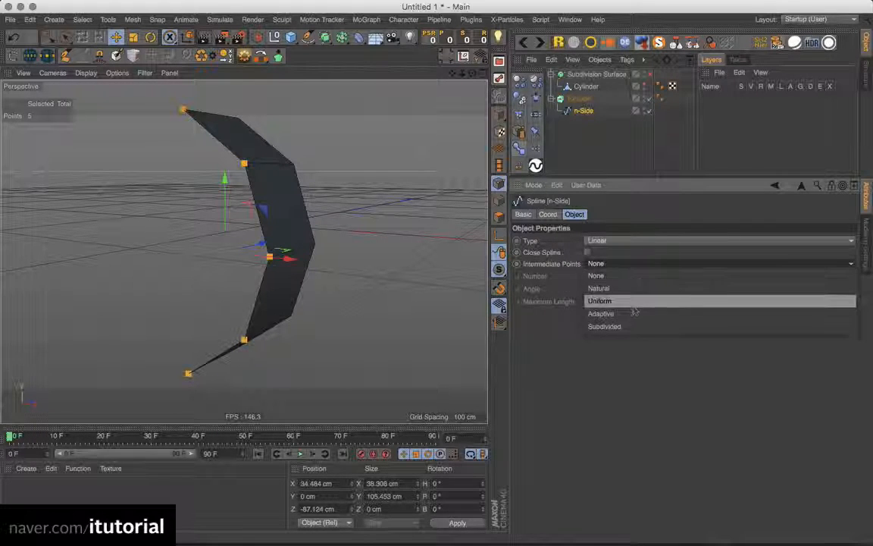
pyautogui.click(629, 301)
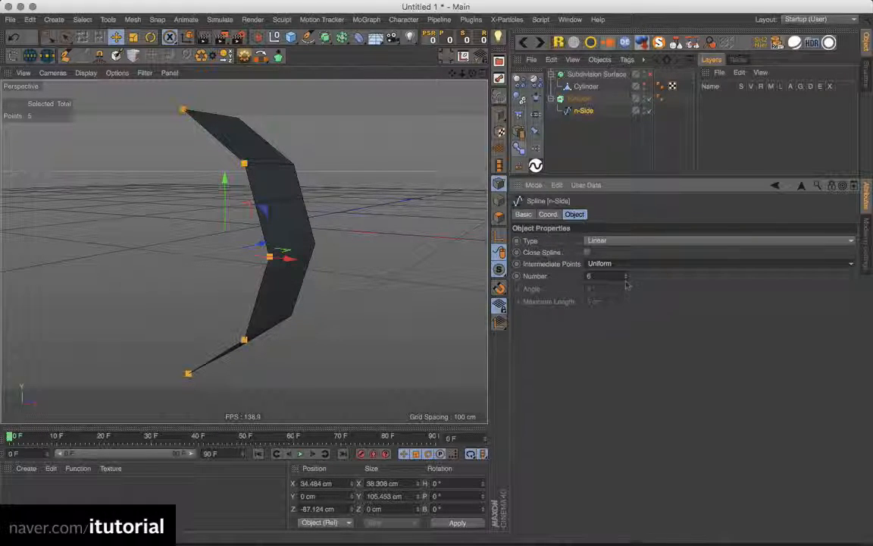
pyautogui.moveTo(626, 276)
pyautogui.mouseDown()
pyautogui.moveTo(626, 265)
pyautogui.moveTo(626, 292)
pyautogui.mouseUp()
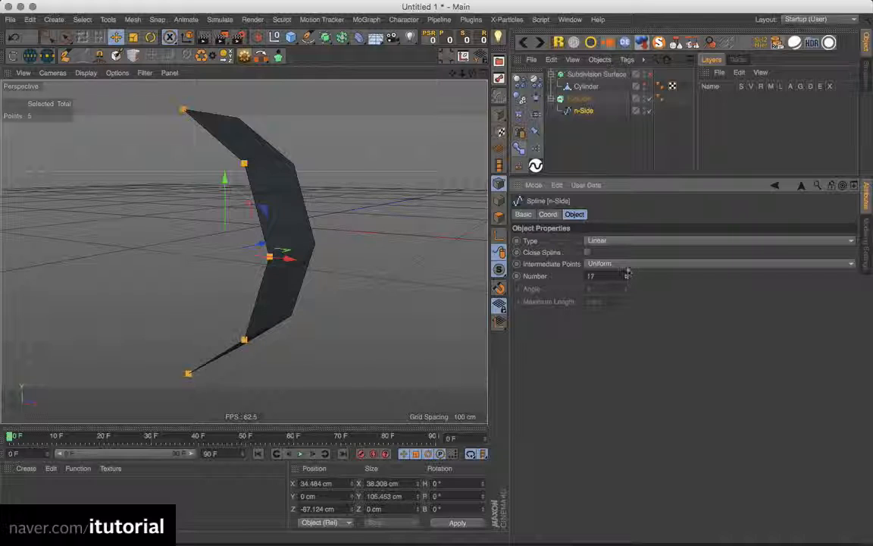
pyautogui.click(627, 264)
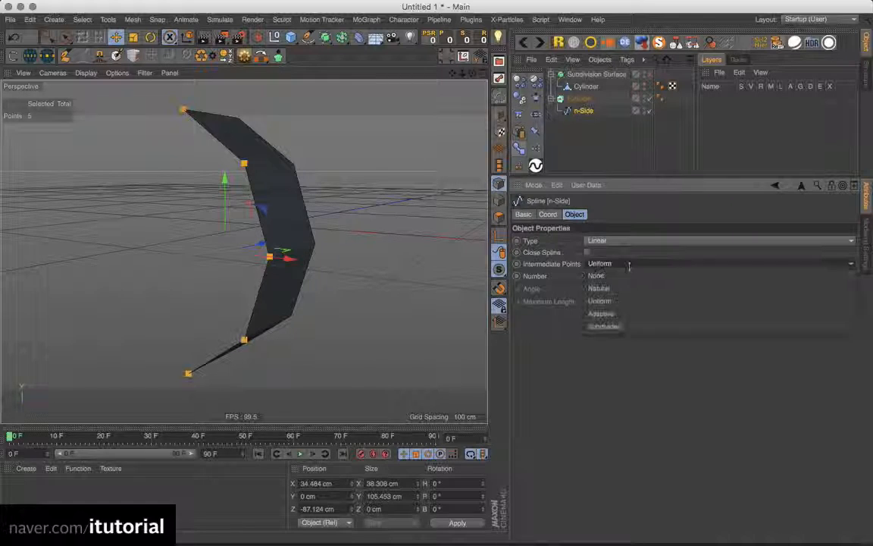
pyautogui.click(619, 314)
pyautogui.moveTo(626, 289); pyautogui.dragTo(627, 297)
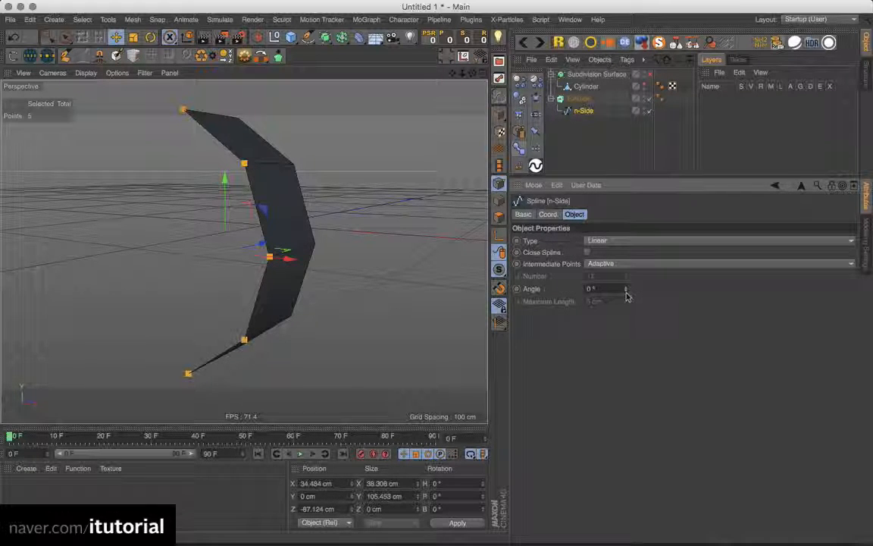
# Set the n-Side spline's intermediate points to Uniform with a number of 48, and show the viewport lines as Wireframe.
pyautogui.click(626, 264)
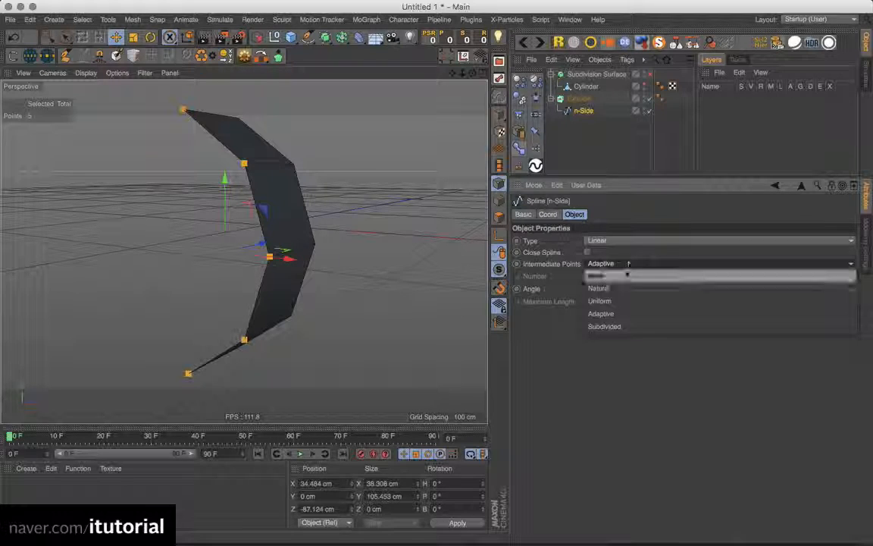
pyautogui.click(628, 300)
pyautogui.moveTo(628, 280); pyautogui.dragTo(626, 265)
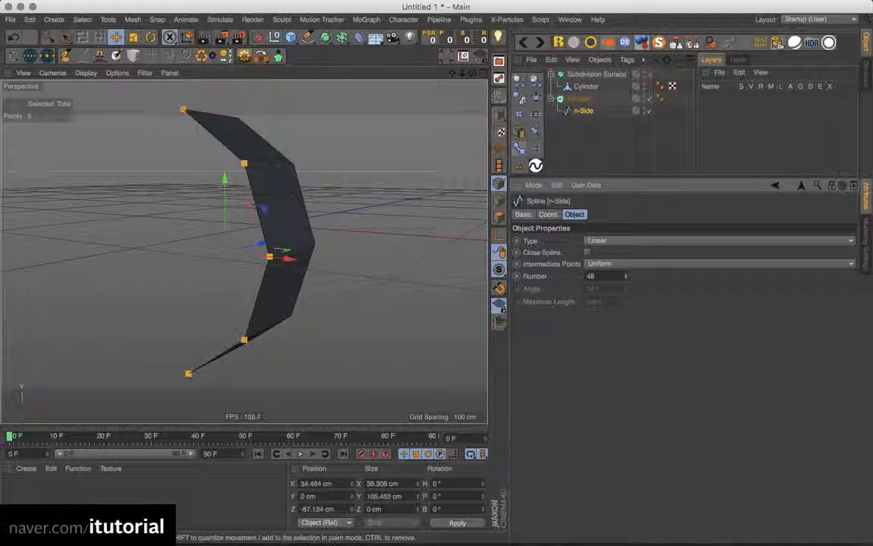
pyautogui.click(85, 73)
pyautogui.click(102, 196)
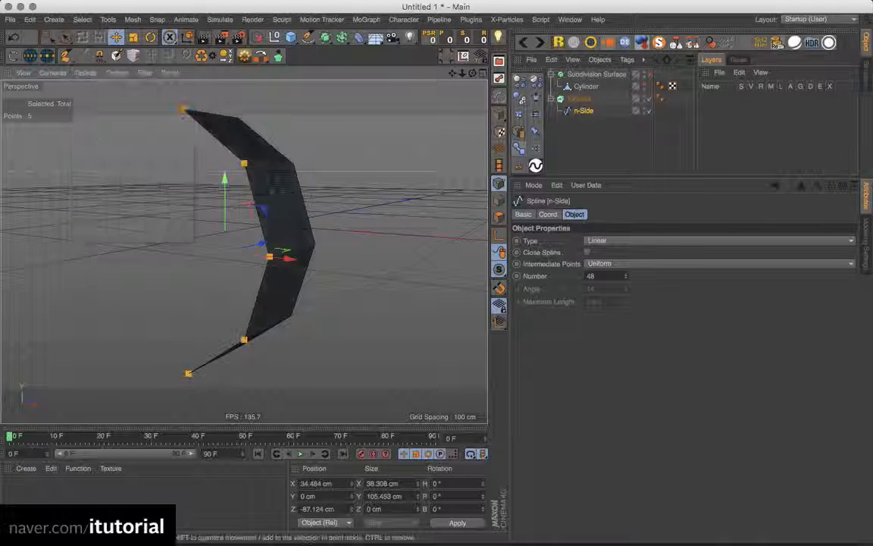
# Set the n-Side spline's number of uniform intermediate points to 10.
pyautogui.moveTo(627, 279); pyautogui.dragTo(627, 300)
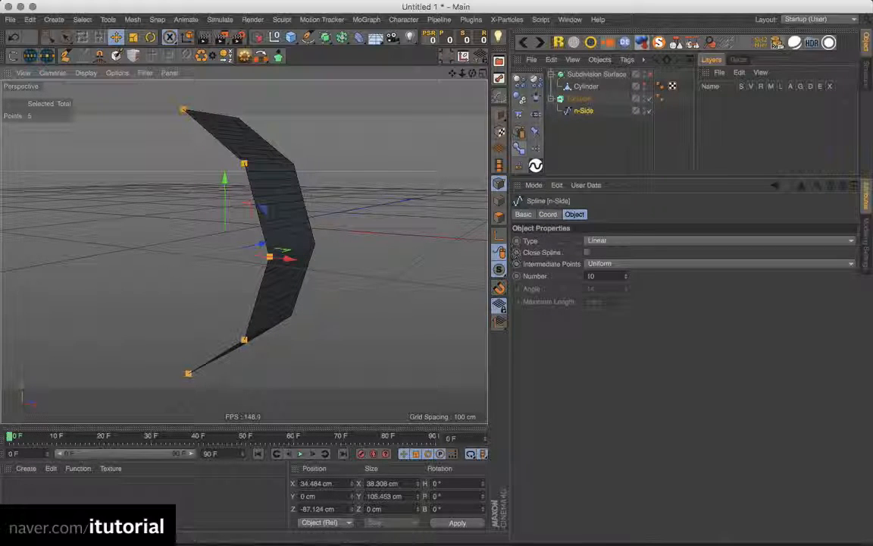
pyautogui.keyDown('alt'); pyautogui.moveTo(288, 197); pyautogui.dragTo(311, 221); pyautogui.keyUp('alt')
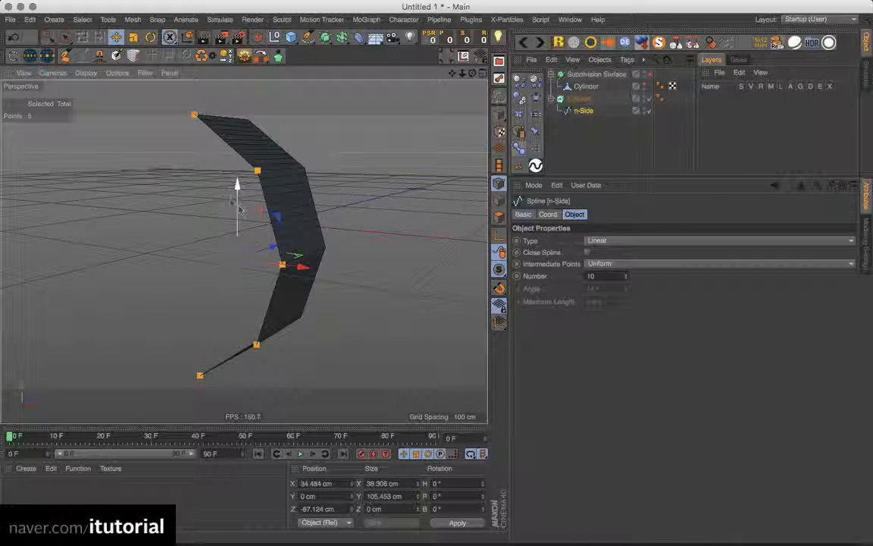
pyautogui.click(86, 73)
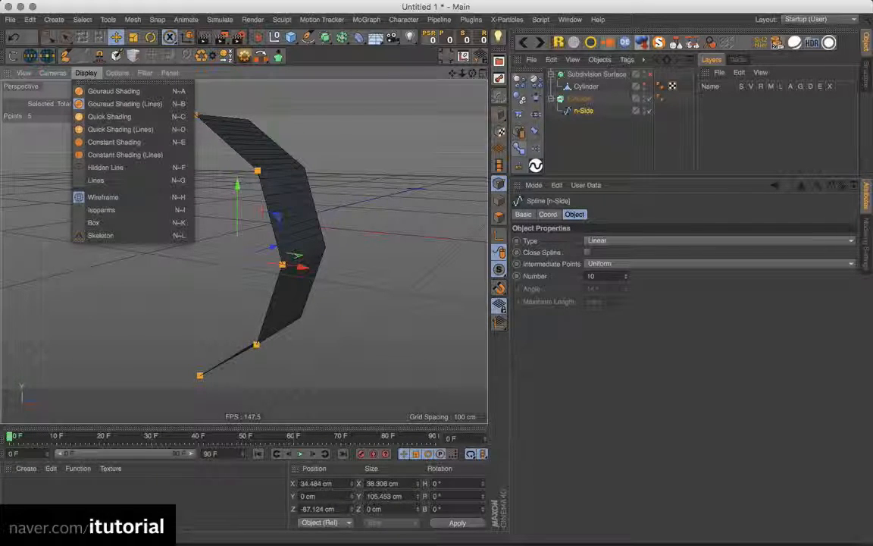
pyautogui.click(574, 130)
# Change the n-Side spline's type to Bezier.
pyautogui.click(583, 111)
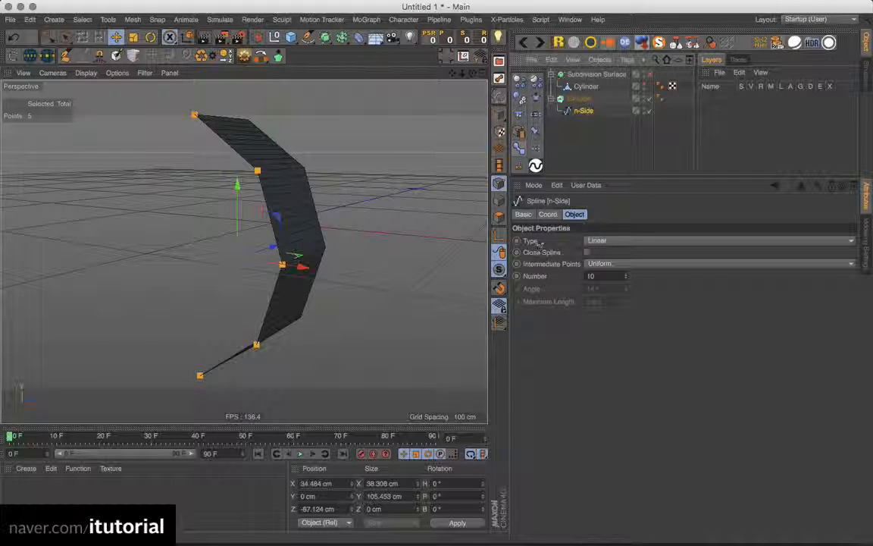
pyautogui.click(598, 240)
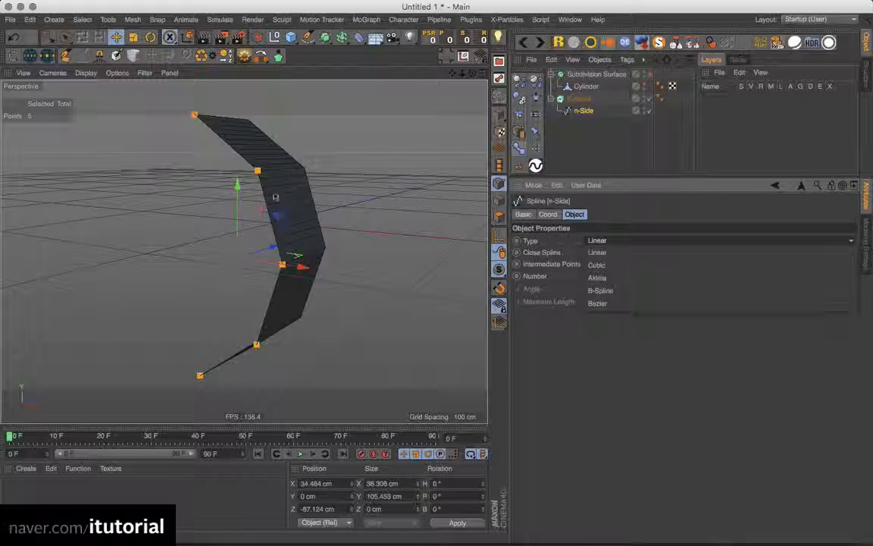
pyautogui.click(606, 302)
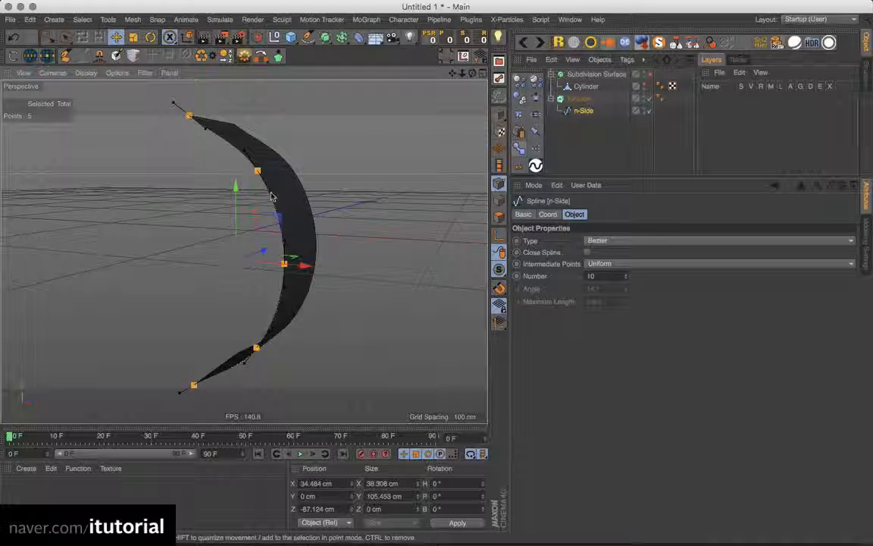
# Show the viewport lines of the extruded spline surface as Isoparms.
pyautogui.keyDown('alt'); pyautogui.moveTo(248, 165); pyautogui.dragTo(292, 196); pyautogui.keyUp('alt')
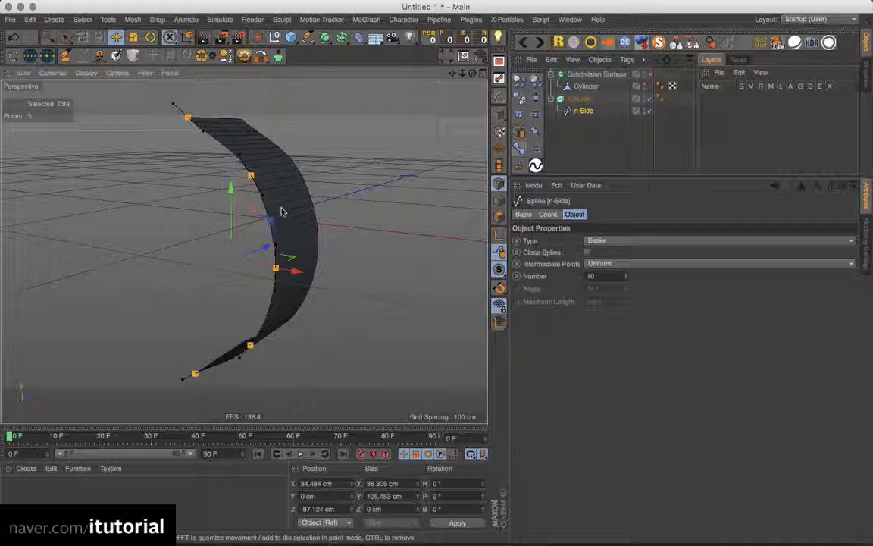
pyautogui.keyDown('alt'); pyautogui.moveTo(298, 199); pyautogui.dragTo(326, 219); pyautogui.keyUp('alt')
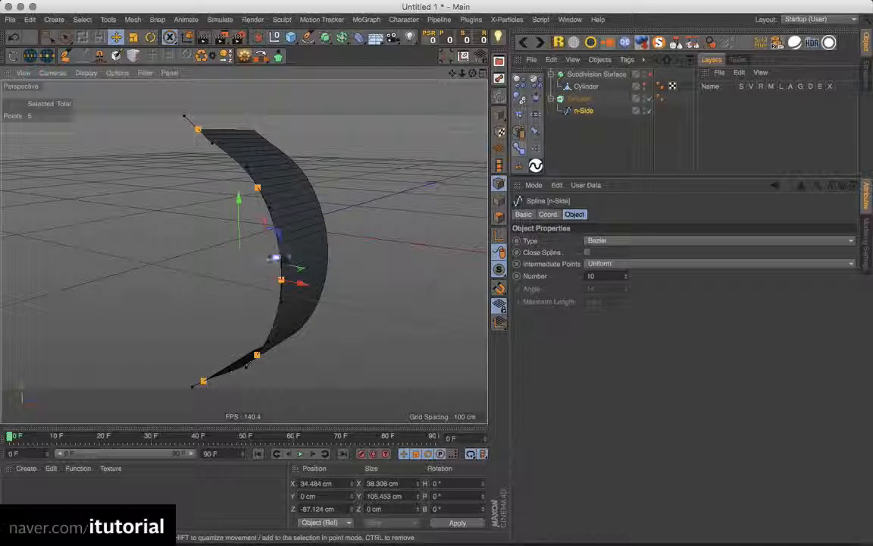
pyautogui.click(85, 73)
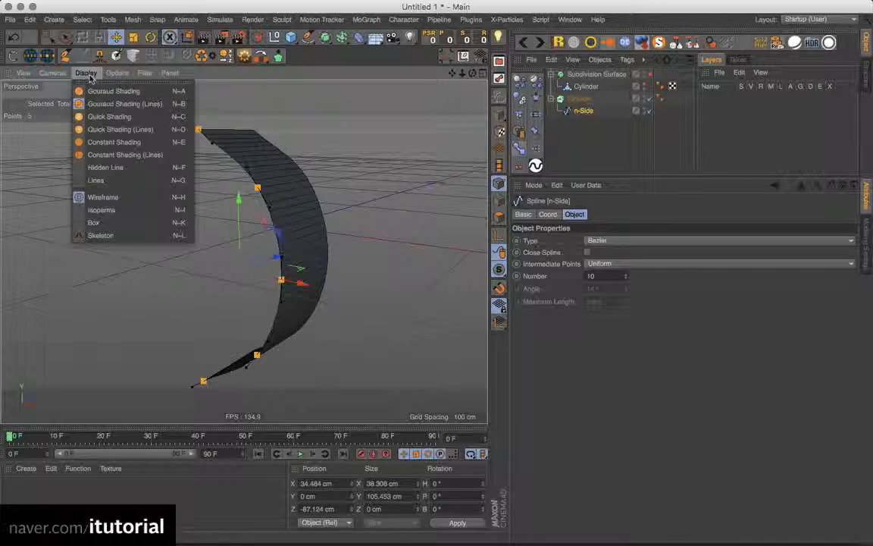
pyautogui.click(117, 215)
pyautogui.keyDown('alt'); pyautogui.moveTo(308, 230); pyautogui.dragTo(308, 221); pyautogui.keyUp('alt')
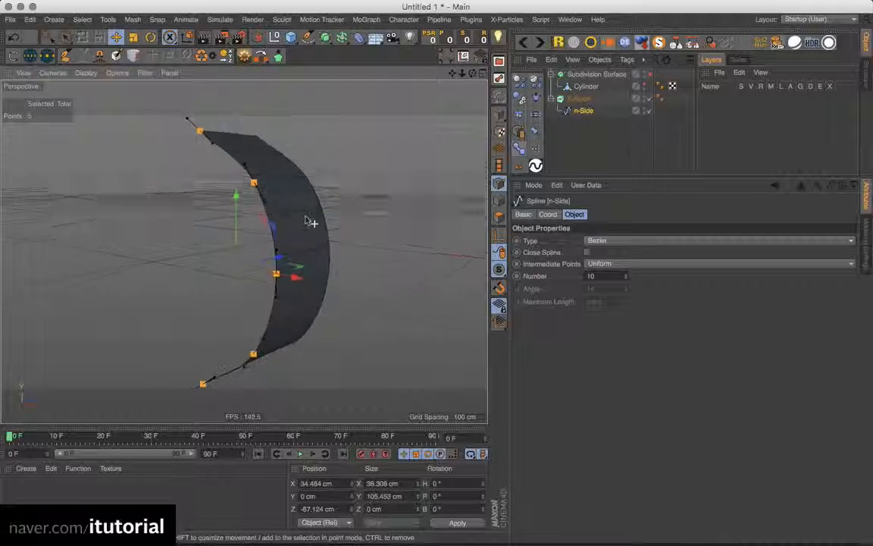
# Set the Extrude object's Iso Subdivision to 5.
pyautogui.click(579, 98)
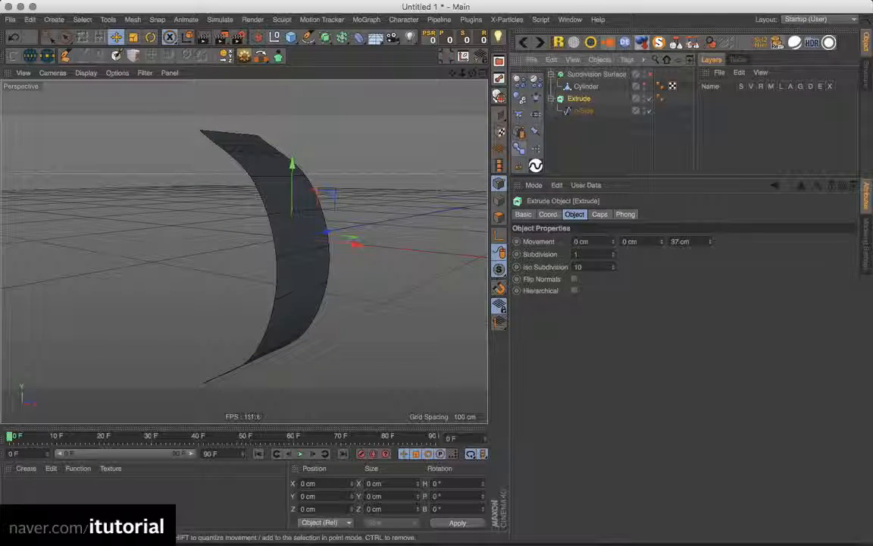
pyautogui.moveTo(588, 266); pyautogui.dragTo(564, 274)
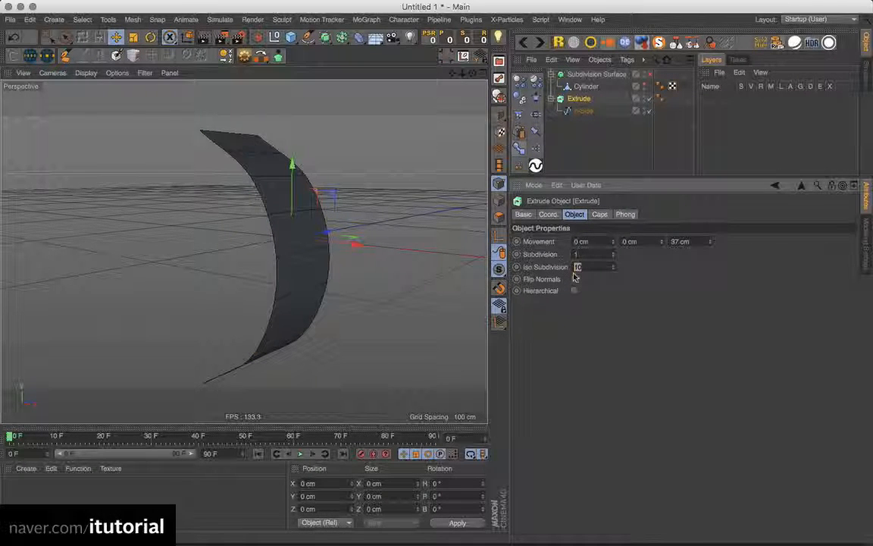
pyautogui.write('5')
pyautogui.press('Return')
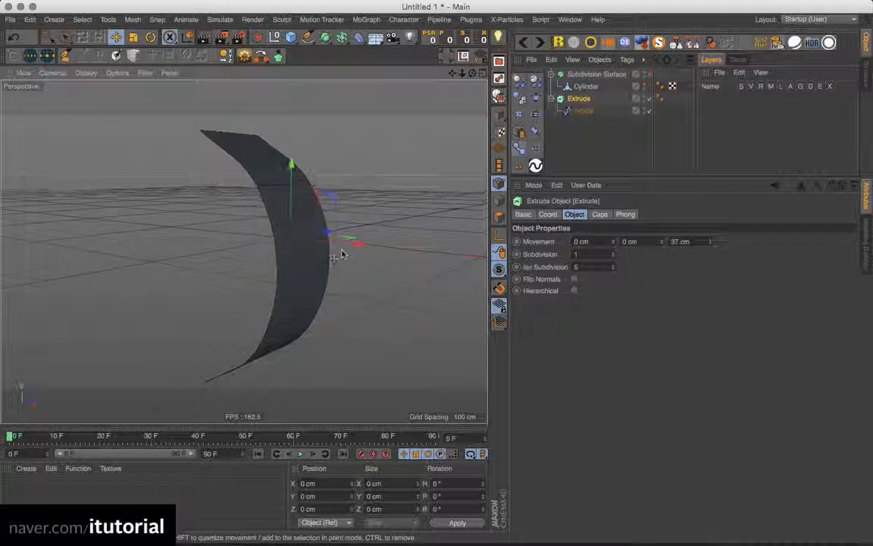
# Enable the Subdivision Surface and make its Cylinder visible to compare it with the extruded n-Side spline.
pyautogui.click(583, 111)
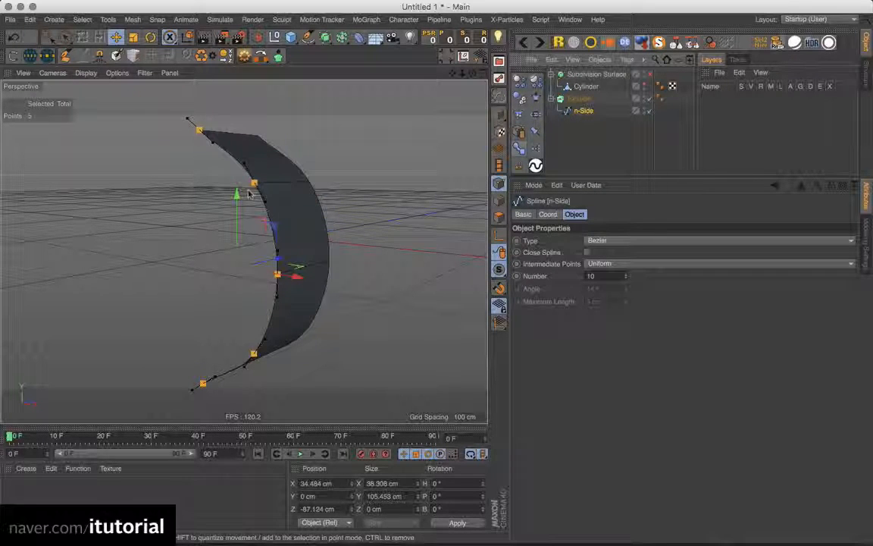
pyautogui.keyDown('alt'); pyautogui.moveTo(303, 262); pyautogui.dragTo(291, 278); pyautogui.keyUp('alt')
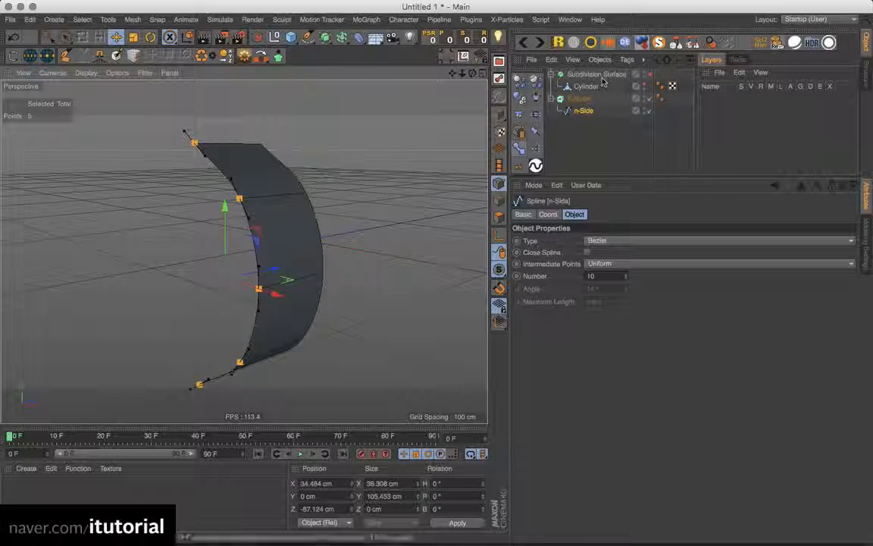
pyautogui.keyDown('alt'); pyautogui.moveTo(299, 157); pyautogui.dragTo(263, 193); pyautogui.keyUp('alt')
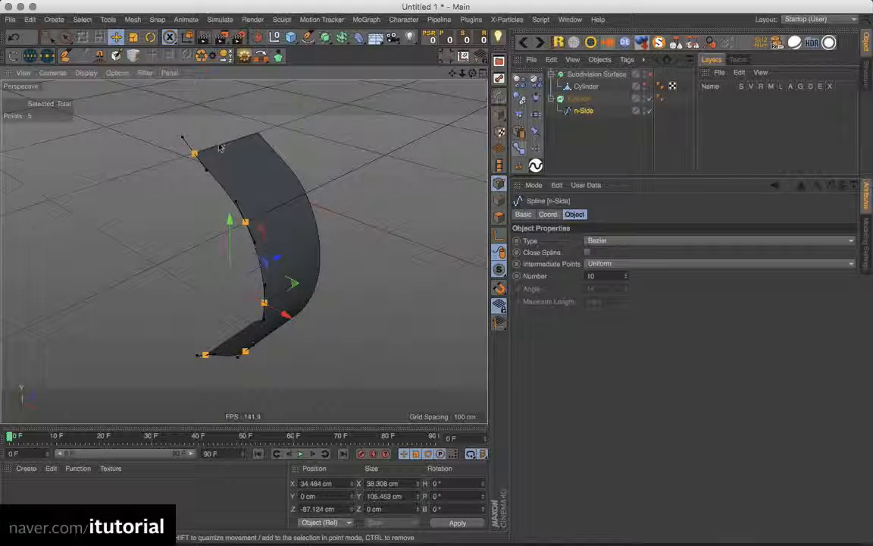
pyautogui.click(651, 75)
pyautogui.click(645, 84)
pyautogui.keyDown('alt'); pyautogui.moveTo(336, 205); pyautogui.dragTo(331, 224); pyautogui.keyUp('alt')
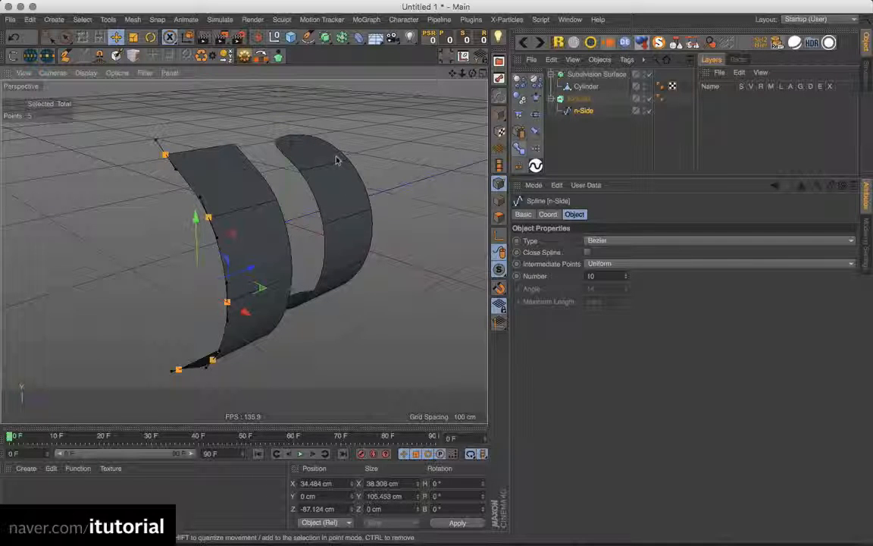
pyautogui.keyDown('alt'); pyautogui.moveTo(302, 219); pyautogui.dragTo(347, 253); pyautogui.keyUp('alt')
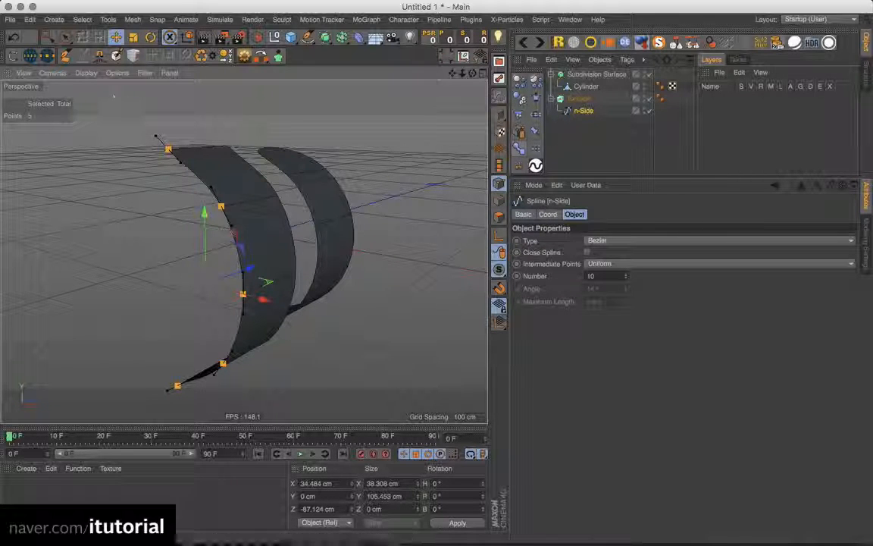
# Switch to the browser to compare the crescent images in the forum question with the model, and return to Cinema 4D.
pyautogui.click(86, 73)
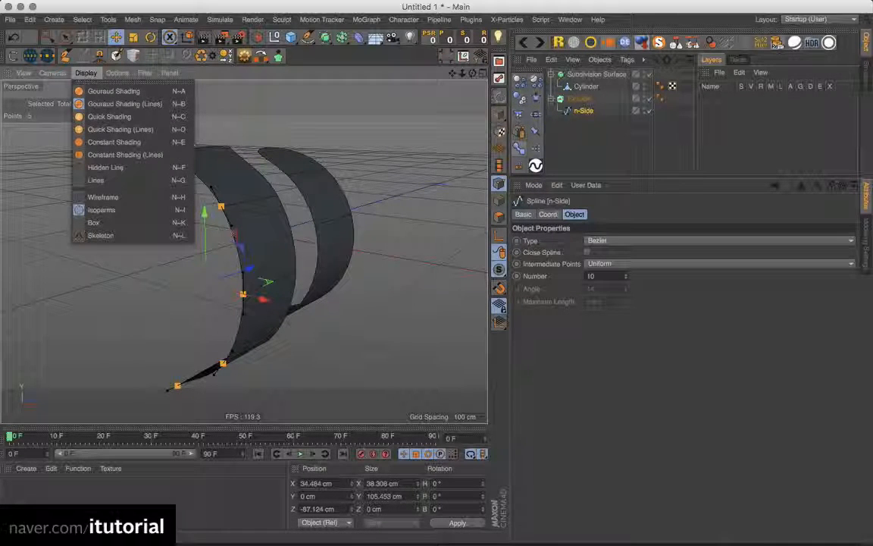
pyautogui.click(574, 144)
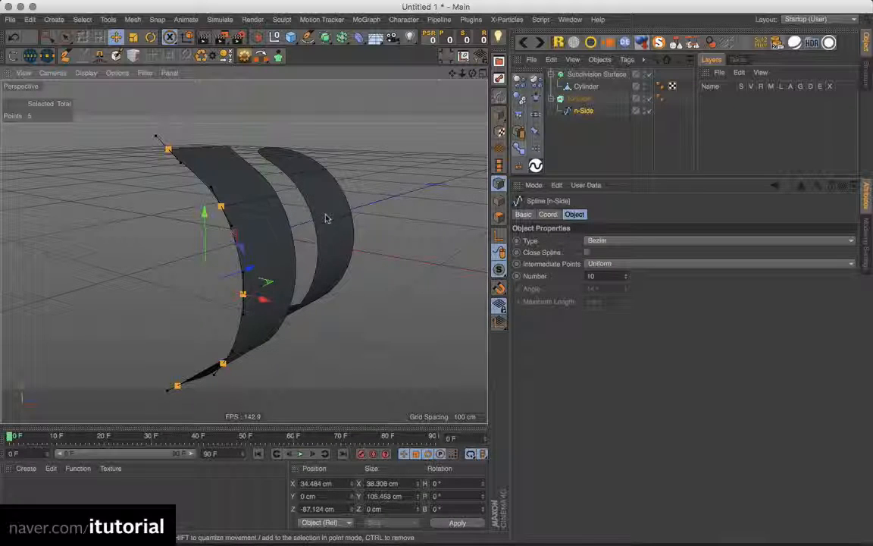
pyautogui.press('super+Tab')
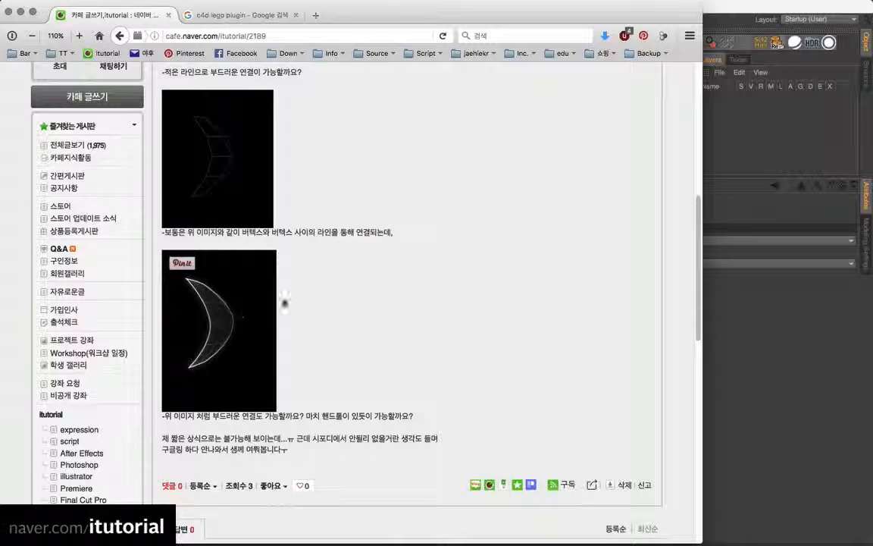
pyautogui.click(723, 310)
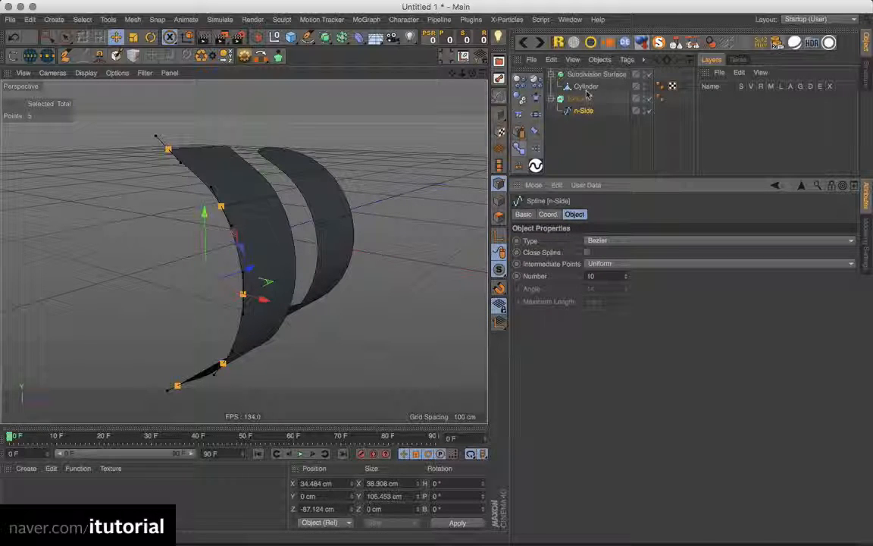
pyautogui.press('super+Tab')
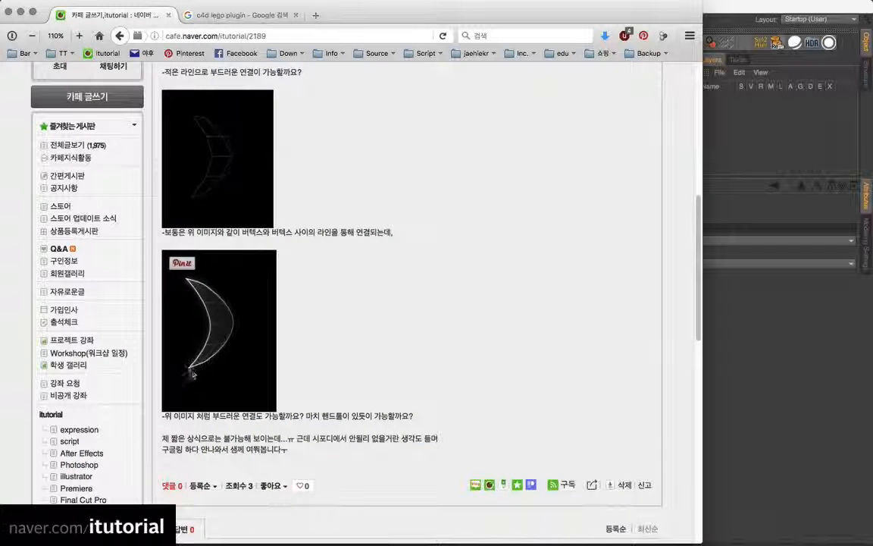
pyautogui.press('super+Tab')
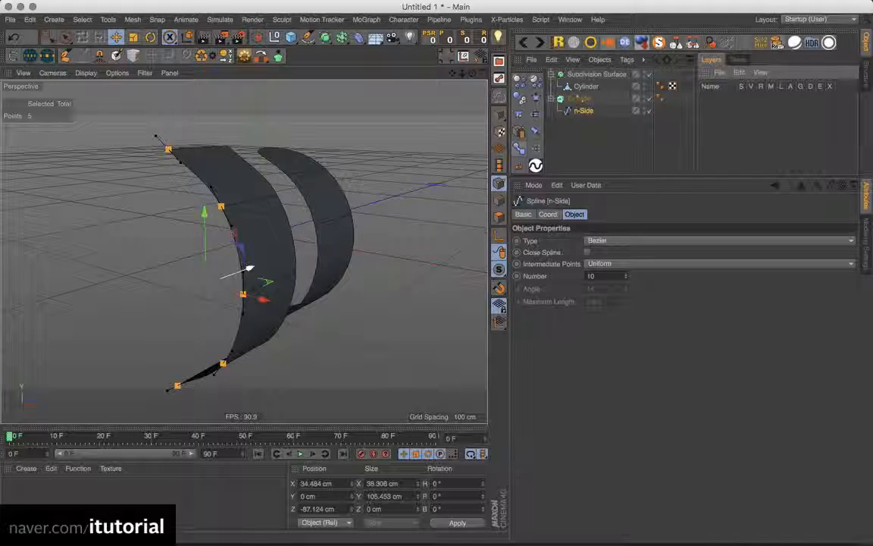
# Disable the Subdivision Surface's smoothing and select the n-Side spline for point editing.
pyautogui.click(617, 101)
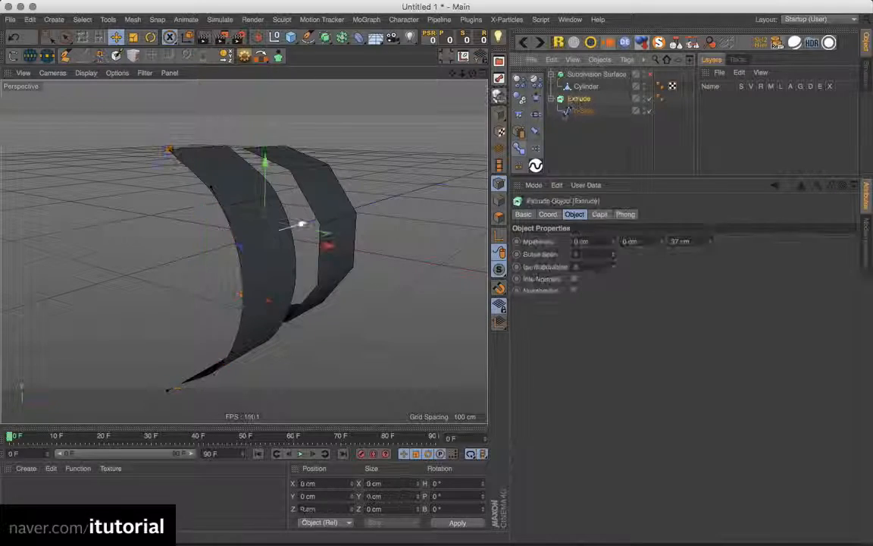
pyautogui.keyDown('alt'); pyautogui.moveTo(297, 226); pyautogui.dragTo(243, 249); pyautogui.keyUp('alt')
pyautogui.click(583, 111)
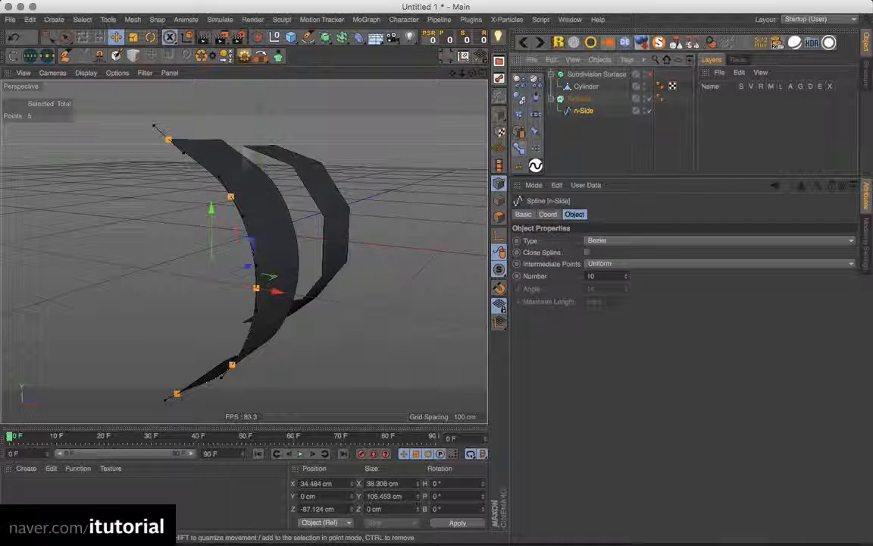
# Try reshaping the n-Side spline through its points and Bezier tangent handles, and undo the unwanted moves.
pyautogui.moveTo(183, 155); pyautogui.dragTo(260, 336)
pyautogui.press('super+z')
pyautogui.press('super+z')
pyautogui.keyDown('alt'); pyautogui.moveTo(227, 207); pyautogui.dragTo(239, 205); pyautogui.keyUp('alt')
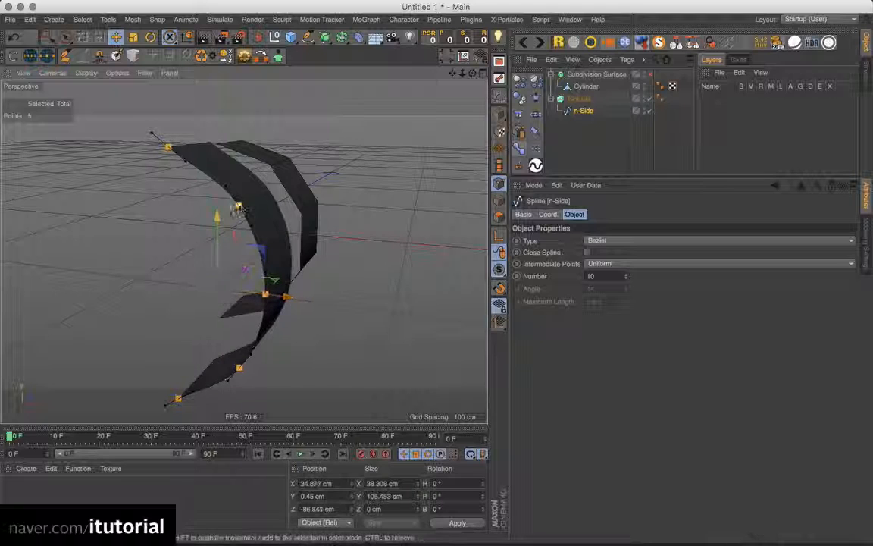
pyautogui.keyDown('alt'); pyautogui.moveTo(201, 163); pyautogui.dragTo(199, 346); pyautogui.keyUp('alt')
pyautogui.keyDown('alt'); pyautogui.moveTo(301, 230); pyautogui.dragTo(332, 234); pyautogui.keyUp('alt')
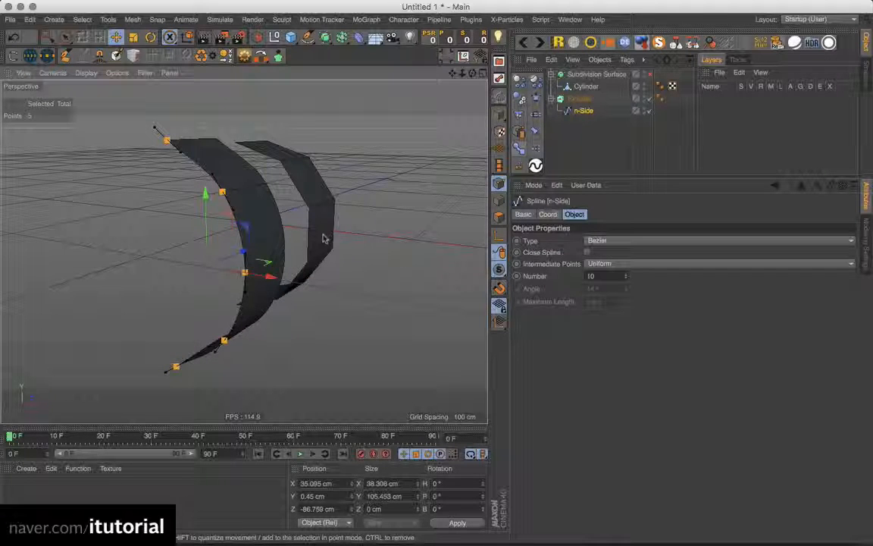